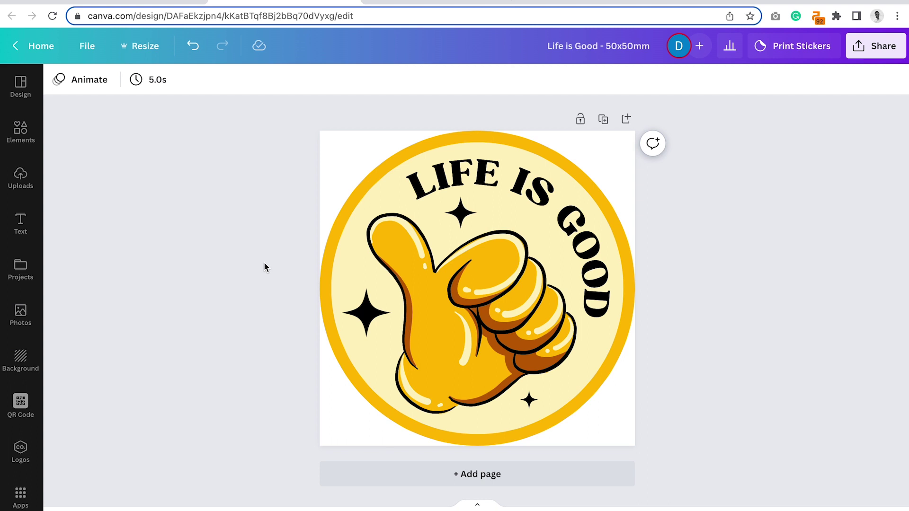
Change the thumbs-up hand's yellow colour to the orange swatch.
{"action": "left_click", "coordinate": [410, 266]}
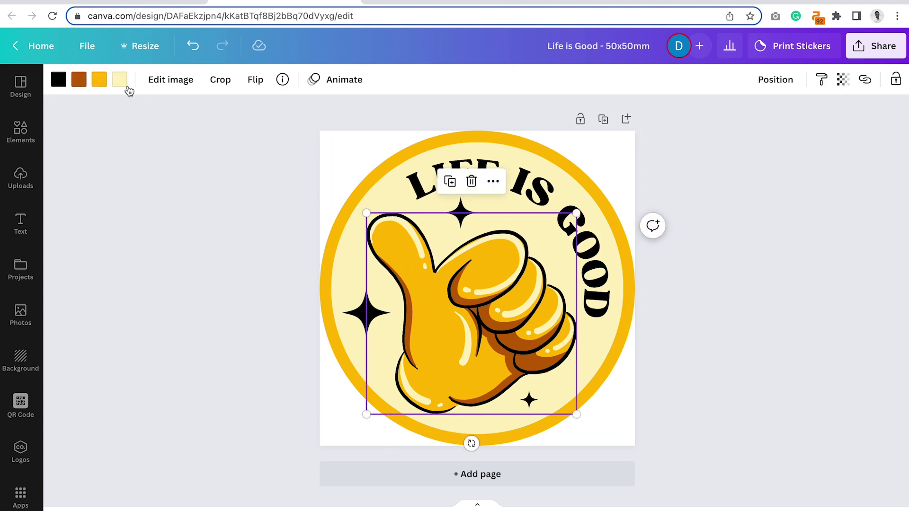
{"action": "left_click", "coordinate": [99, 79]}
{"action": "left_click", "coordinate": [72, 309]}
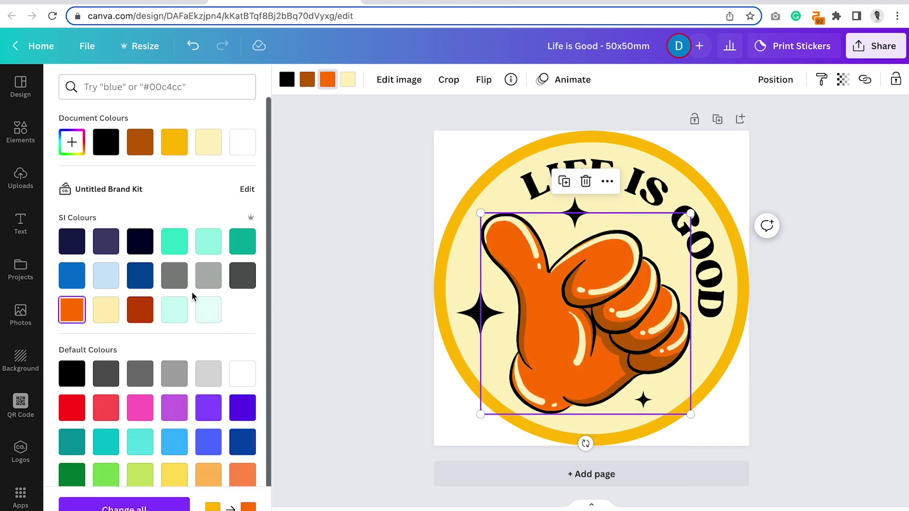
{"action": "left_click", "coordinate": [325, 296]}
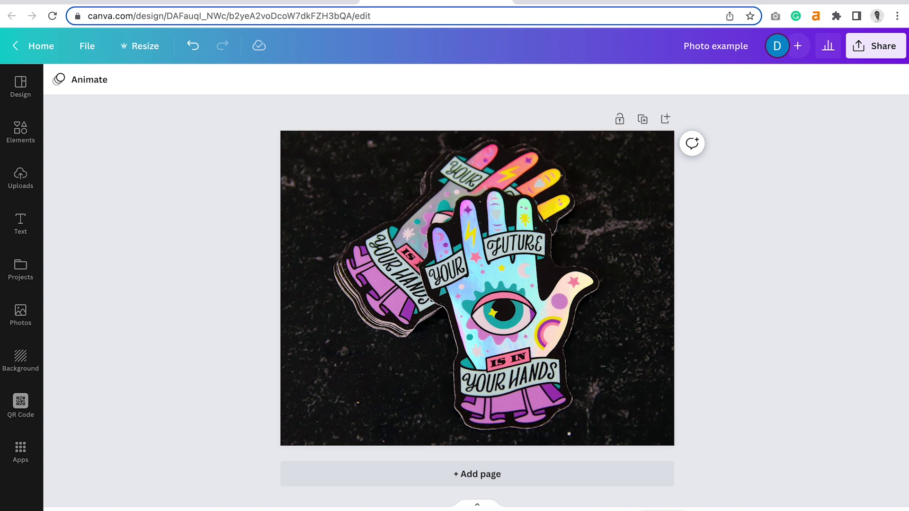
Zoom to 125%, retype the curved text as 'LIFE IS GREAT', then undo once.
{"action": "left_click", "coordinate": [662, 510]}
{"action": "left_click", "coordinate": [656, 298]}
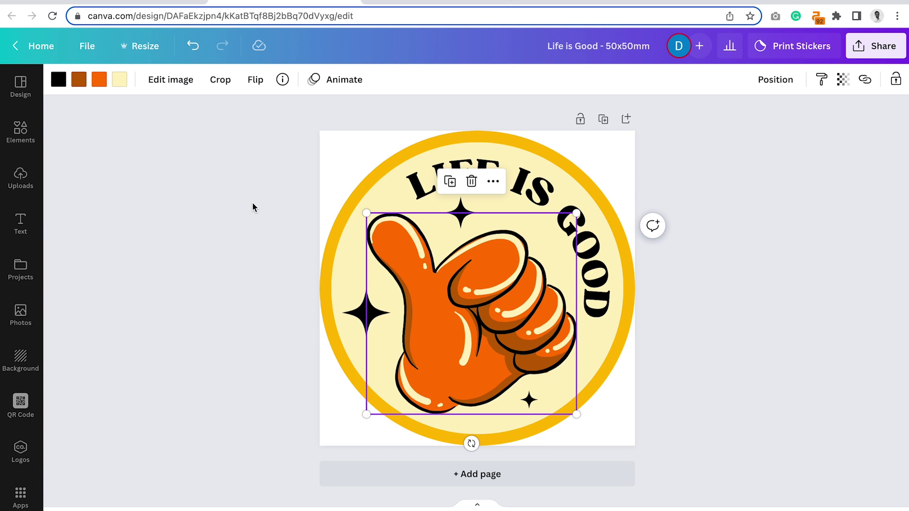
{"action": "left_click", "coordinate": [521, 181]}
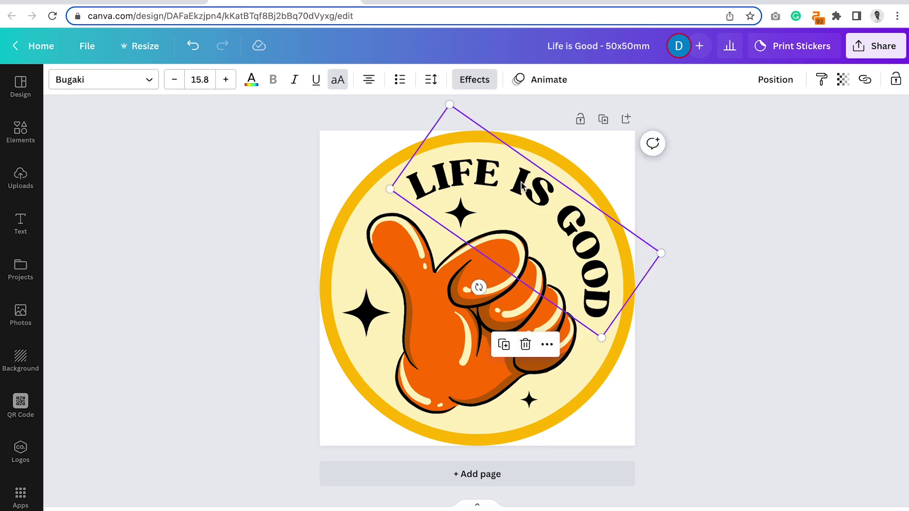
{"action": "left_click", "coordinate": [521, 182]}
{"action": "type", "text": "LIFE IS GREAT"}
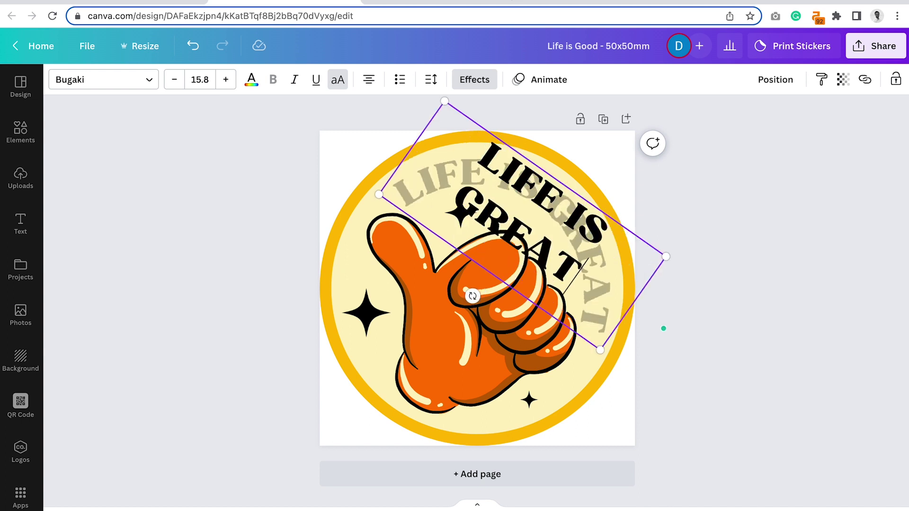
{"action": "left_click", "coordinate": [762, 304]}
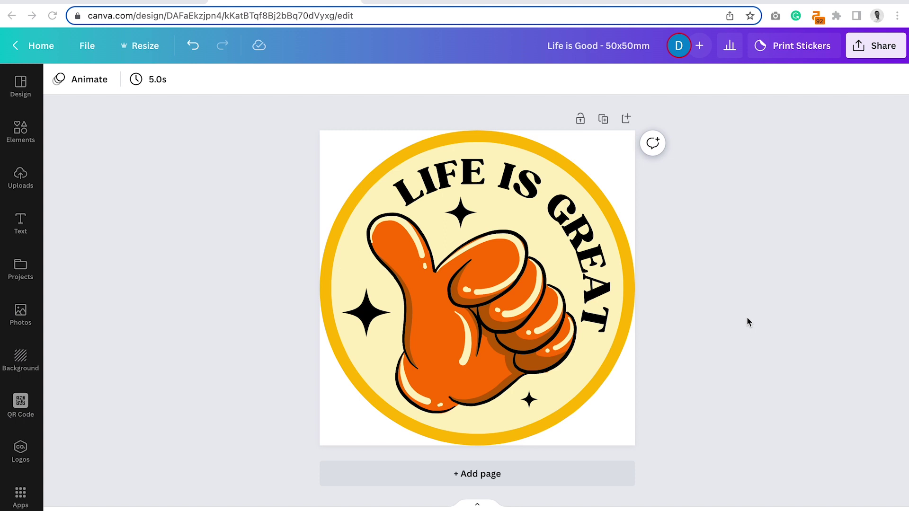
{"action": "key", "text": "super+z"}
{"action": "left_click", "coordinate": [133, 46]}
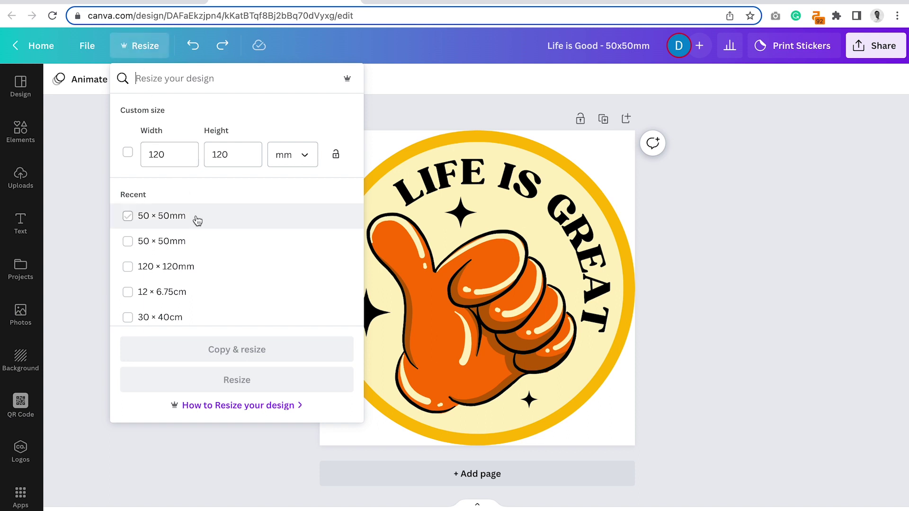
{"action": "left_click", "coordinate": [777, 333]}
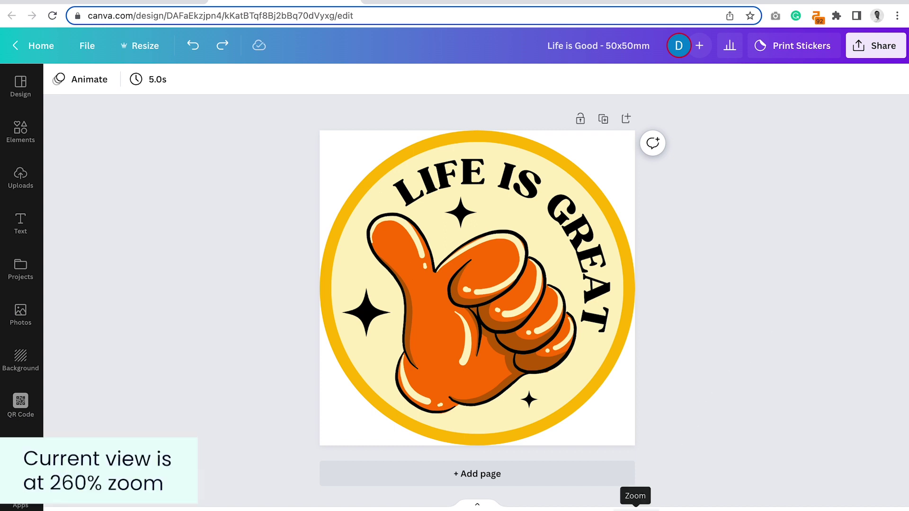
{"action": "left_click", "coordinate": [635, 509]}
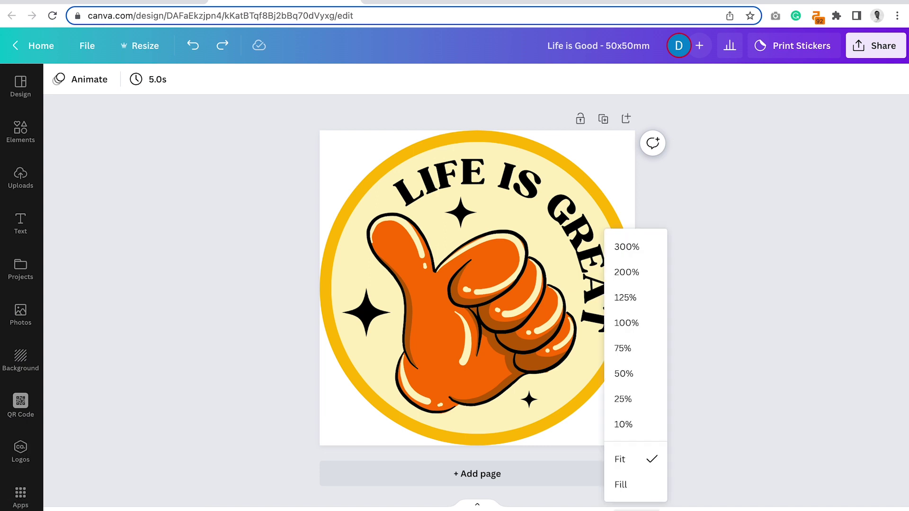
{"action": "left_click", "coordinate": [633, 320]}
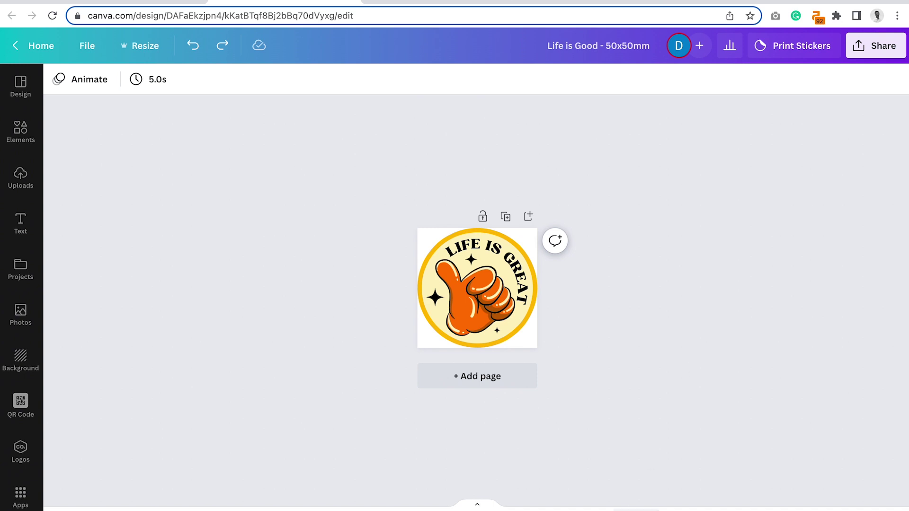
{"action": "left_click", "coordinate": [636, 510]}
{"action": "left_click", "coordinate": [632, 460]}
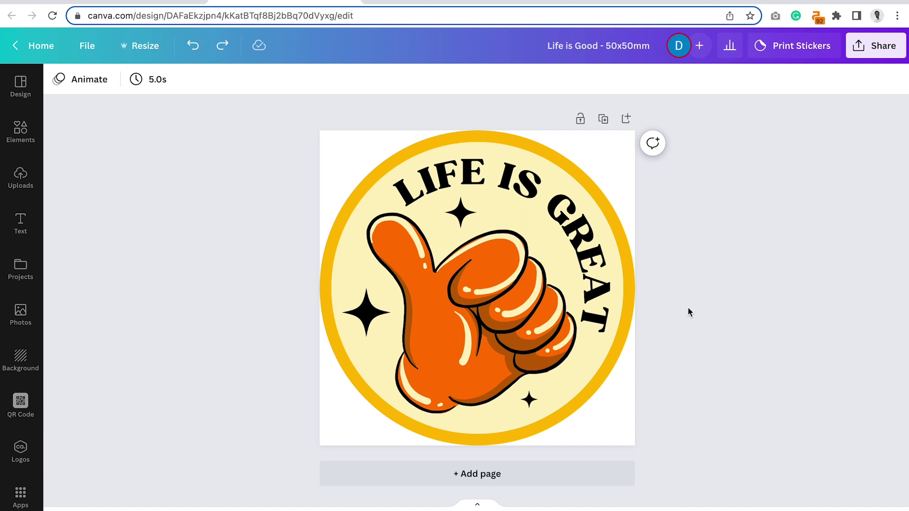
Download the sticker as PDF Print with Flatten PDF ticked and the CMYK colour profile.
{"action": "left_click", "coordinate": [873, 45]}
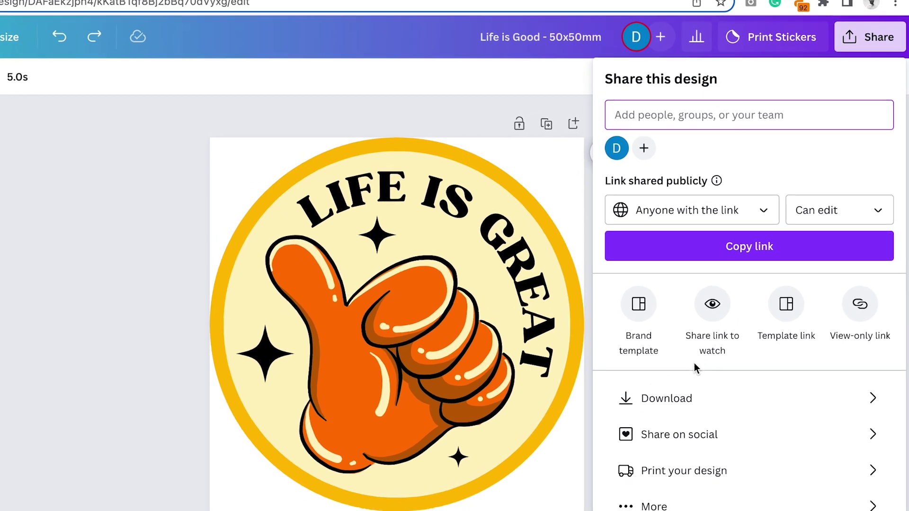
{"action": "left_click", "coordinate": [710, 360]}
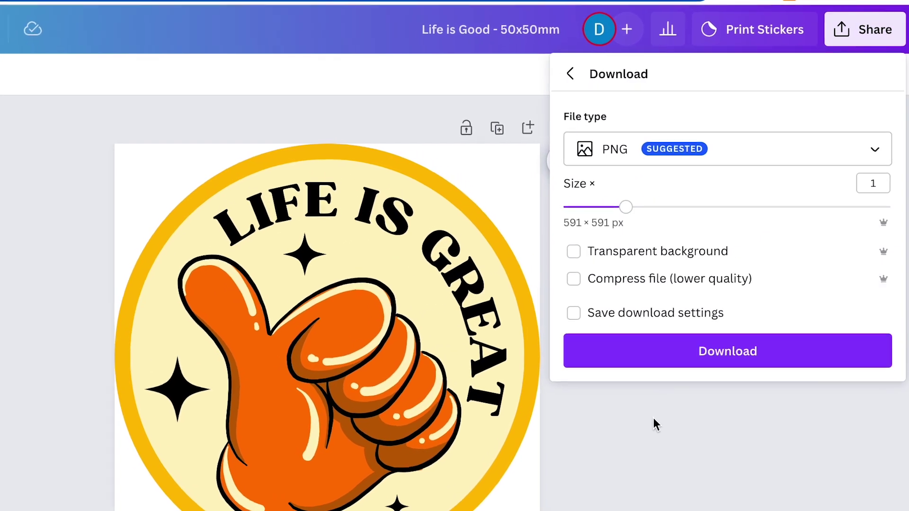
{"action": "left_click", "coordinate": [680, 163]}
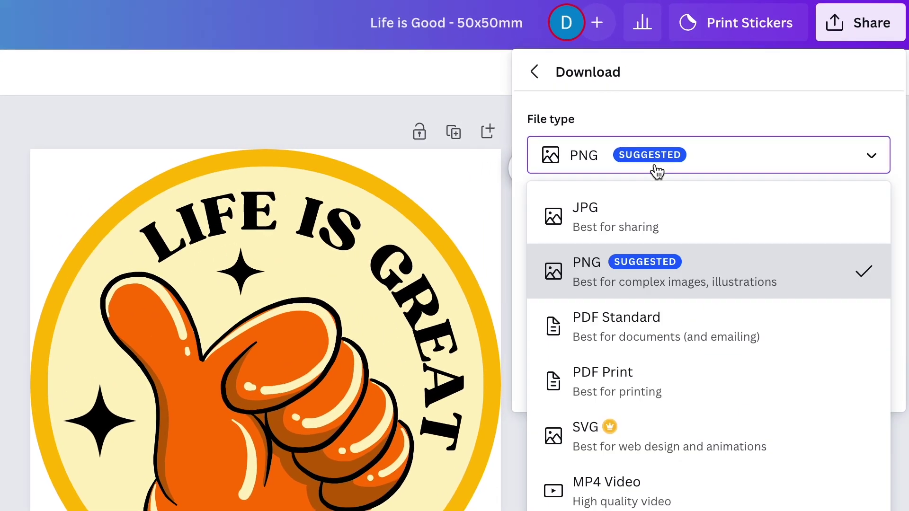
{"action": "left_click", "coordinate": [644, 391]}
{"action": "left_click", "coordinate": [539, 220]}
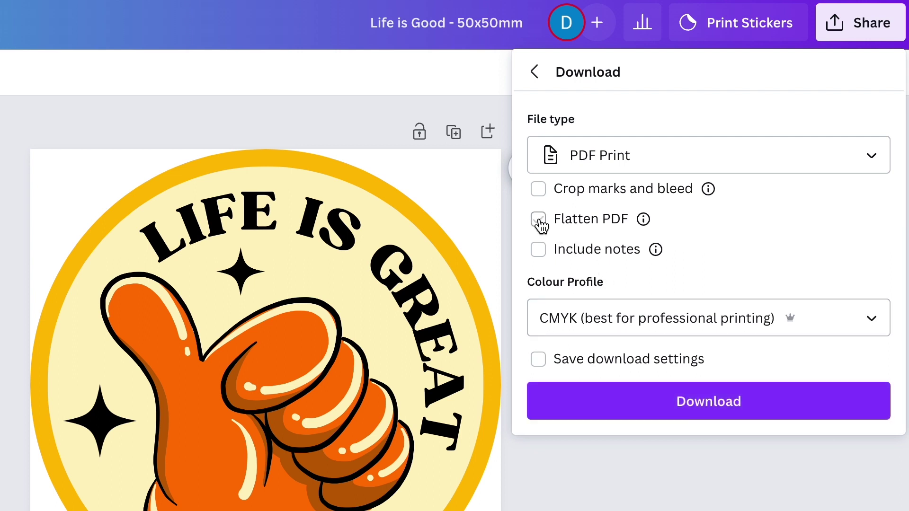
{"action": "left_click", "coordinate": [539, 220]}
{"action": "left_click", "coordinate": [561, 321]}
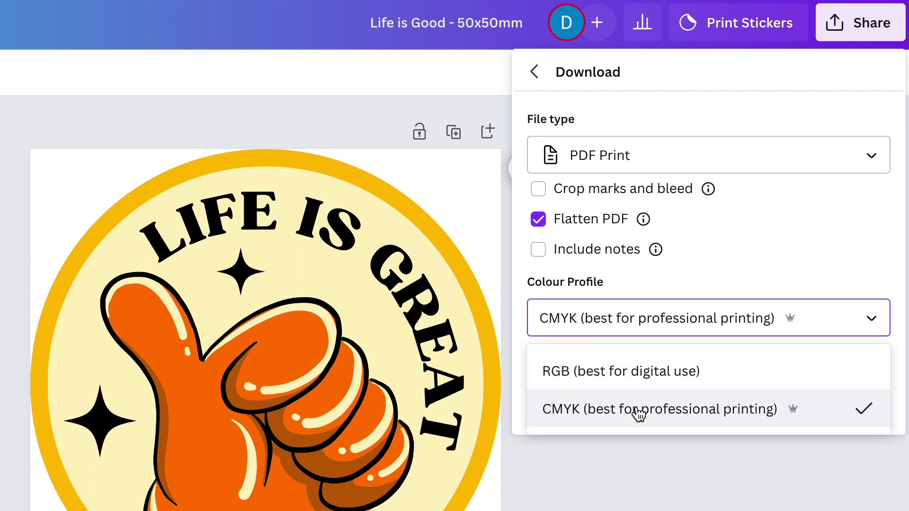
{"action": "left_click", "coordinate": [691, 332]}
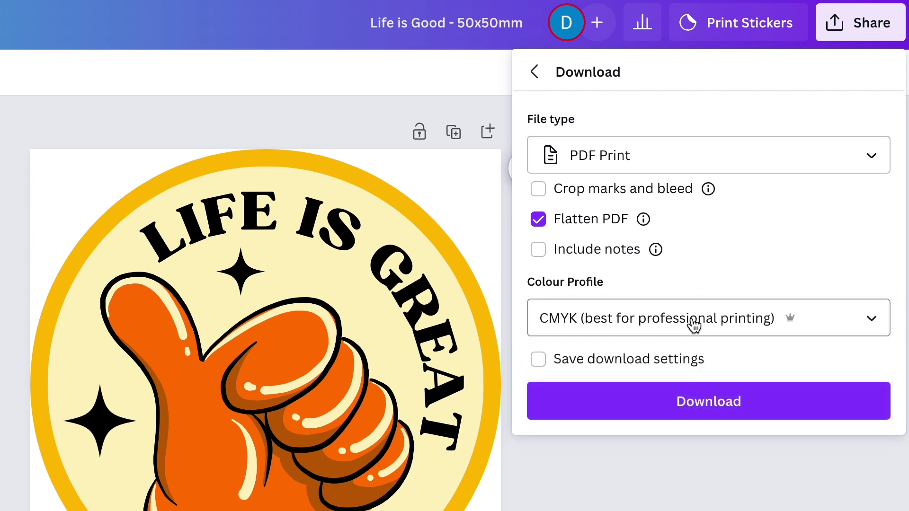
{"action": "left_click", "coordinate": [705, 327]}
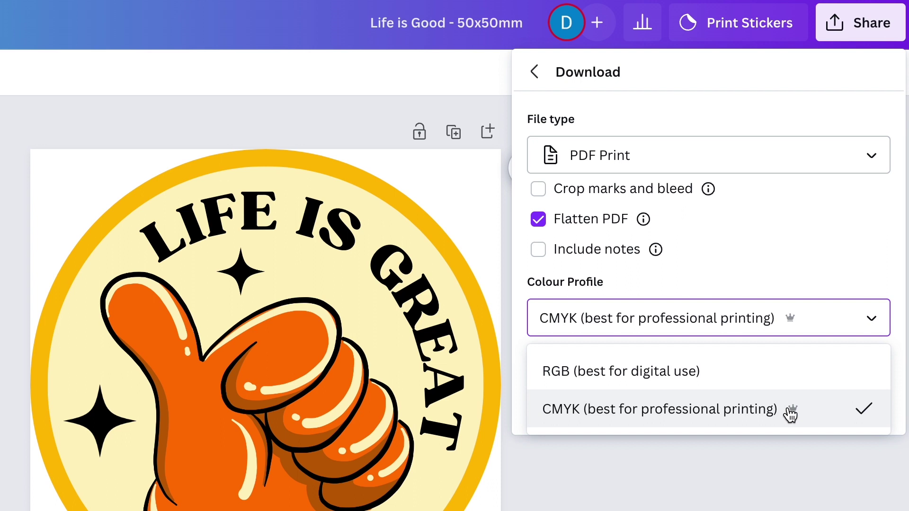
{"action": "left_click", "coordinate": [754, 331]}
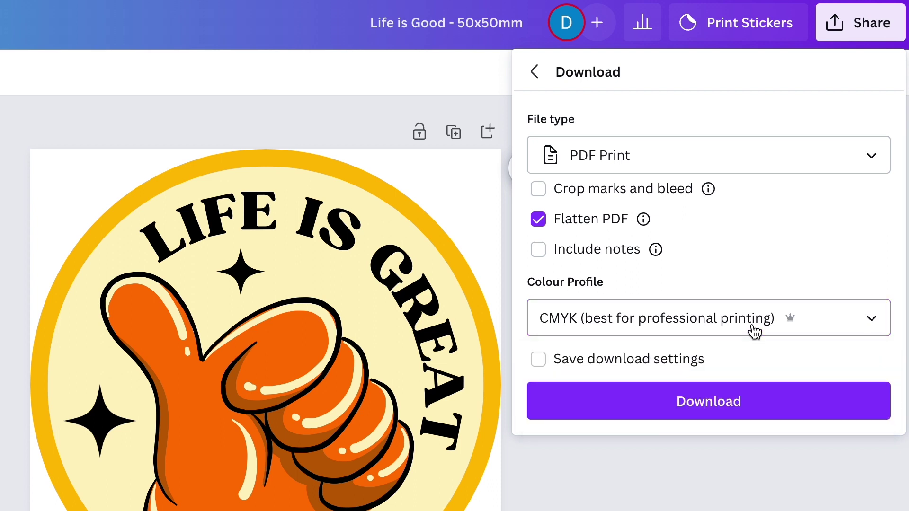
{"action": "left_click", "coordinate": [751, 402]}
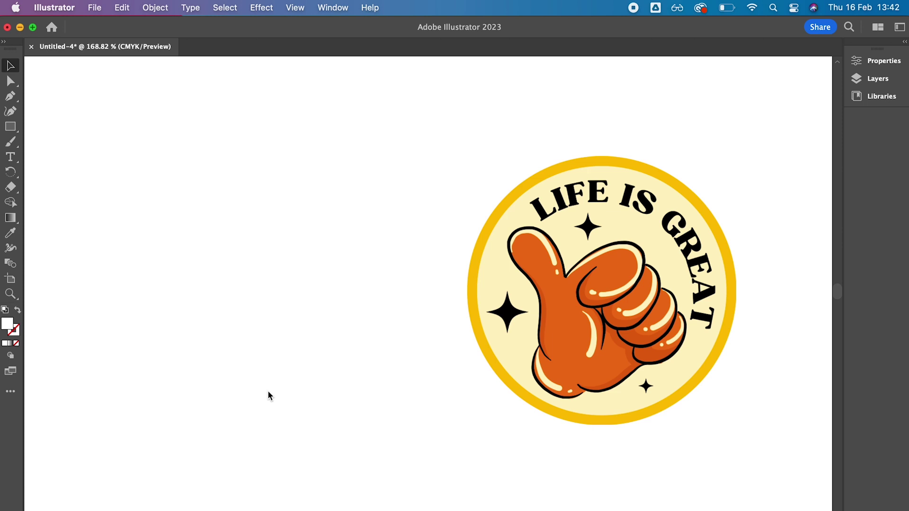
Place 'Life is Good - 50x50mm (3).pdf' on the artboard, accepting Bugaki-Regular font substitution.
{"action": "left_click", "coordinate": [593, 259]}
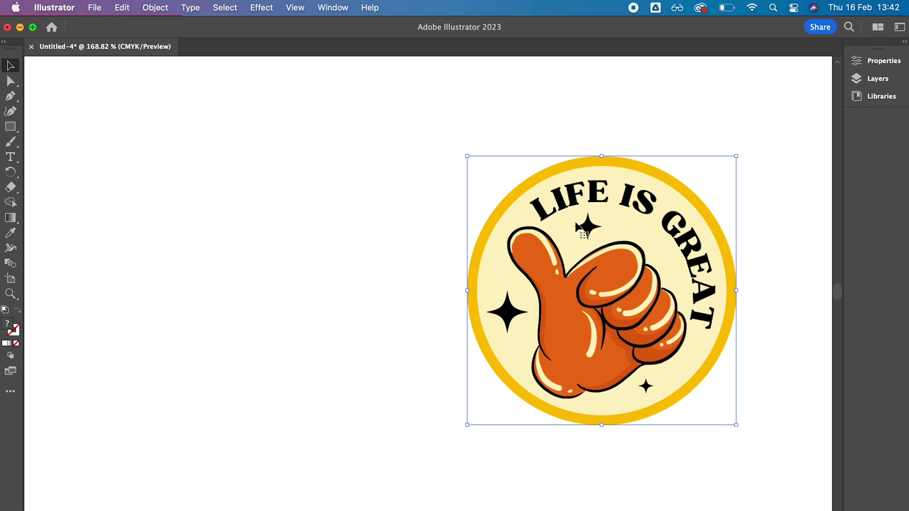
{"action": "left_click", "coordinate": [365, 235]}
{"action": "key", "text": "super+shift+p"}
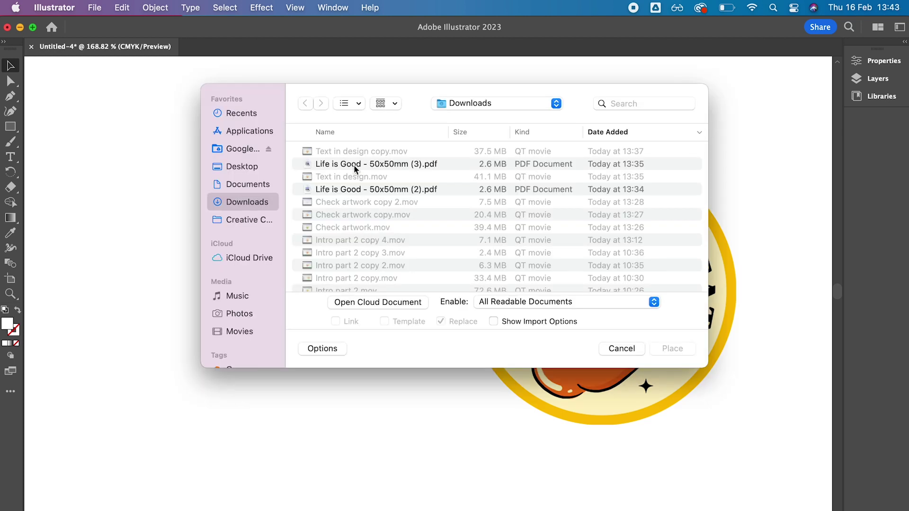
{"action": "double_click", "coordinate": [355, 169]}
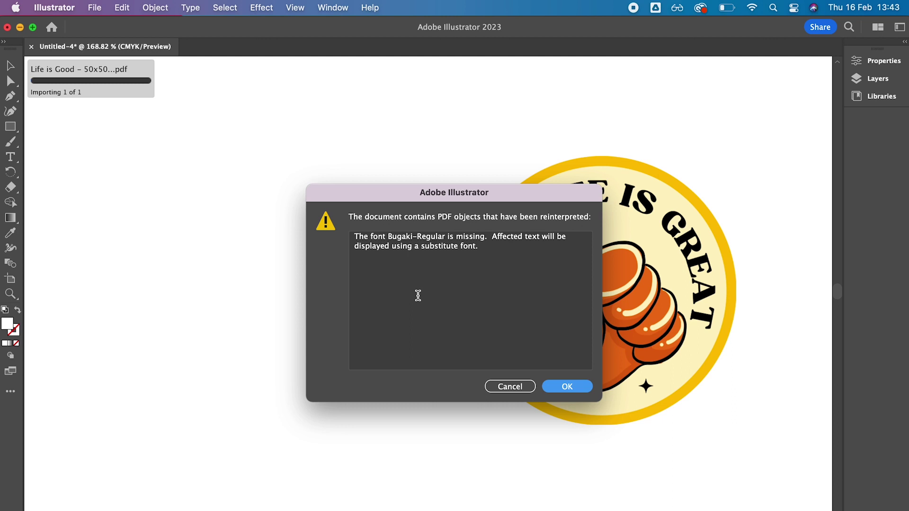
{"action": "left_click_drag", "start_coordinate": [357, 235], "coordinate": [433, 245]}
{"action": "left_click", "coordinate": [456, 238]}
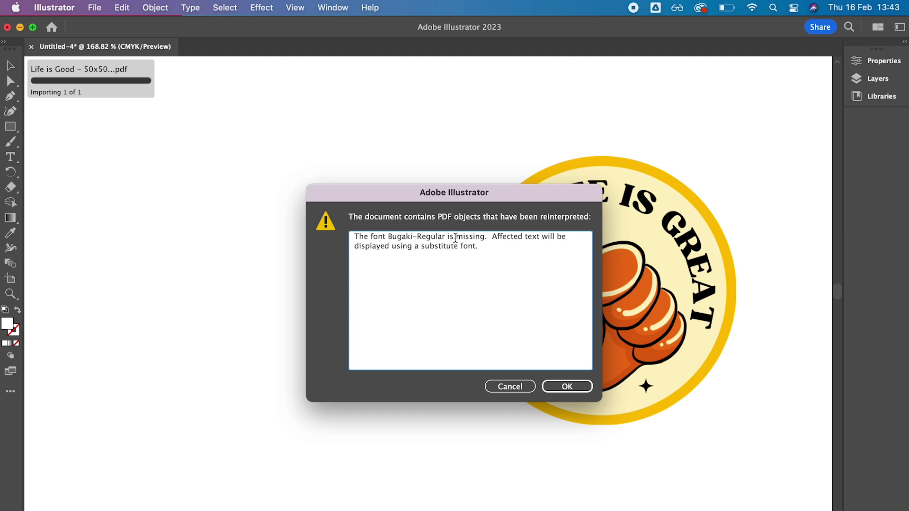
{"action": "left_click", "coordinate": [567, 386]}
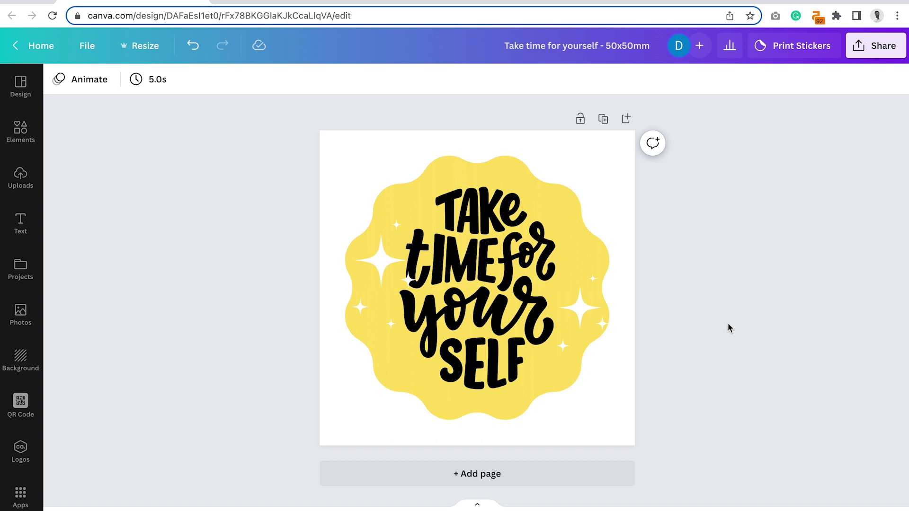
Inspect the image editing options for the 'Take time for yourself' lettering.
{"action": "left_click", "coordinate": [489, 220]}
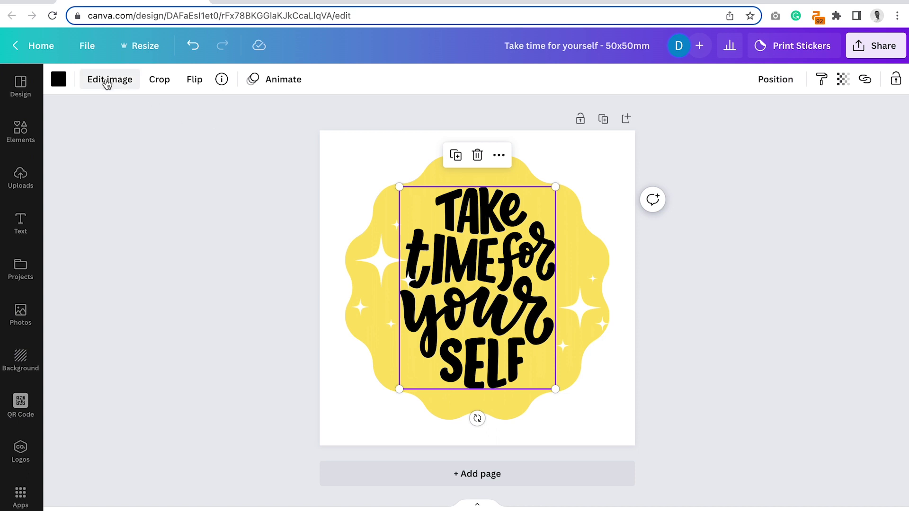
{"action": "left_click", "coordinate": [109, 80]}
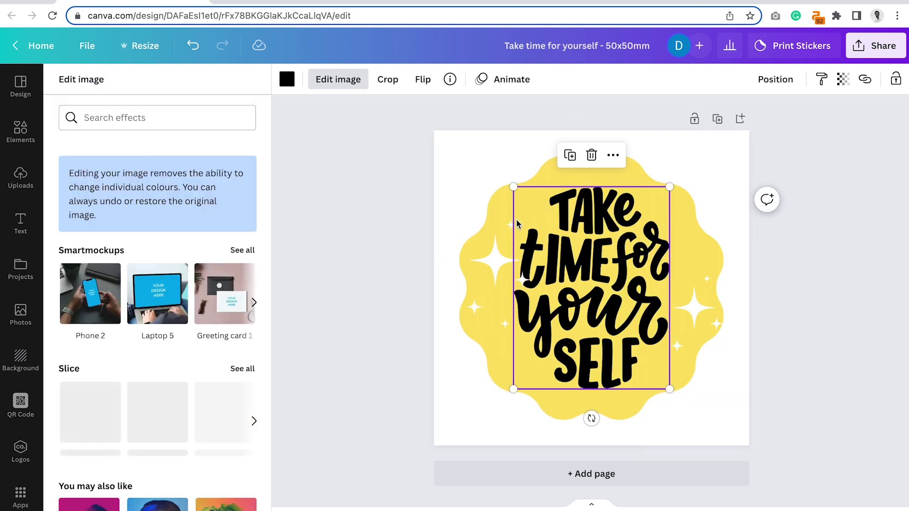
{"action": "left_click", "coordinate": [743, 265]}
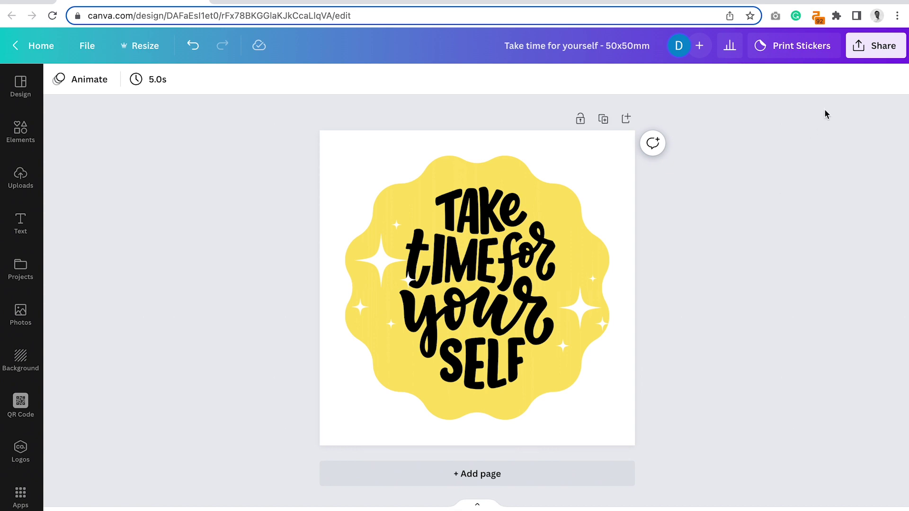
Download the design as a PDF Print file, toggling Flatten PDF and leaving settings unsaved.
{"action": "left_click", "coordinate": [876, 45]}
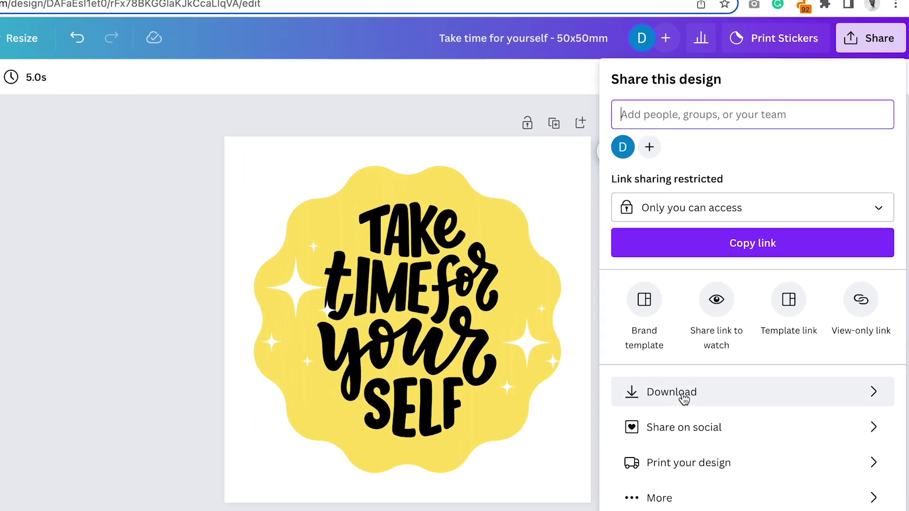
{"action": "left_click", "coordinate": [687, 373]}
{"action": "left_click", "coordinate": [634, 167]}
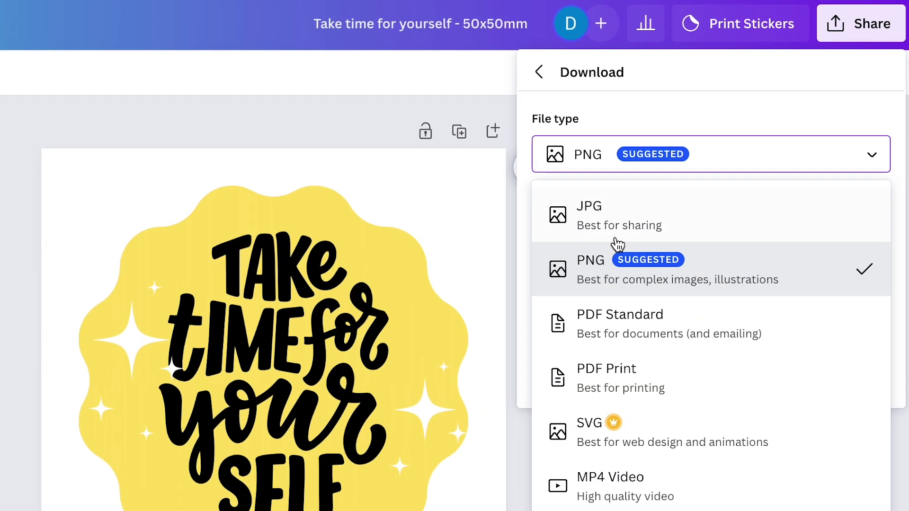
{"action": "left_click", "coordinate": [636, 366]}
{"action": "left_click", "coordinate": [639, 335]}
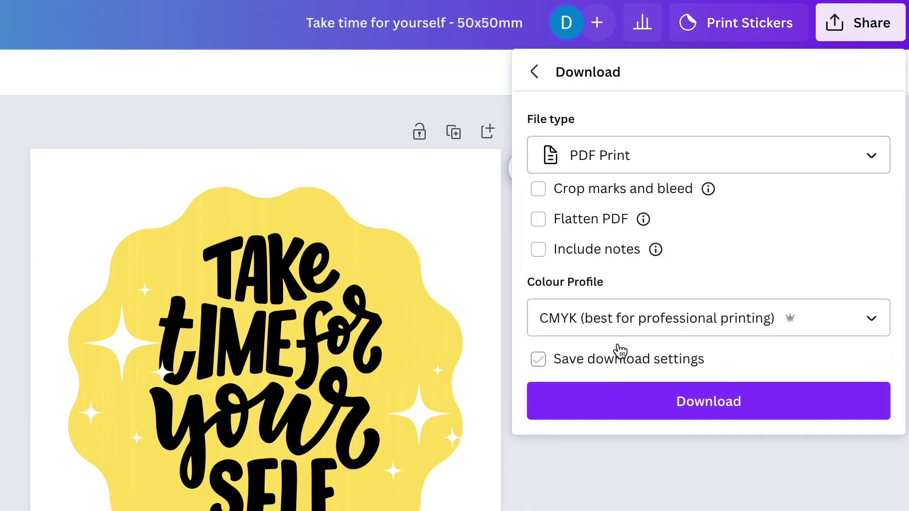
{"action": "left_click", "coordinate": [620, 351]}
{"action": "left_click", "coordinate": [559, 223]}
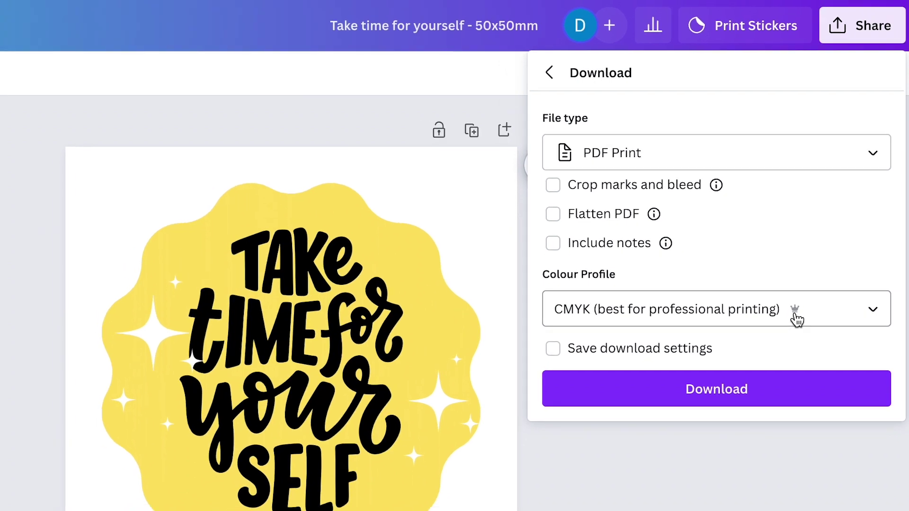
{"action": "left_click", "coordinate": [689, 401]}
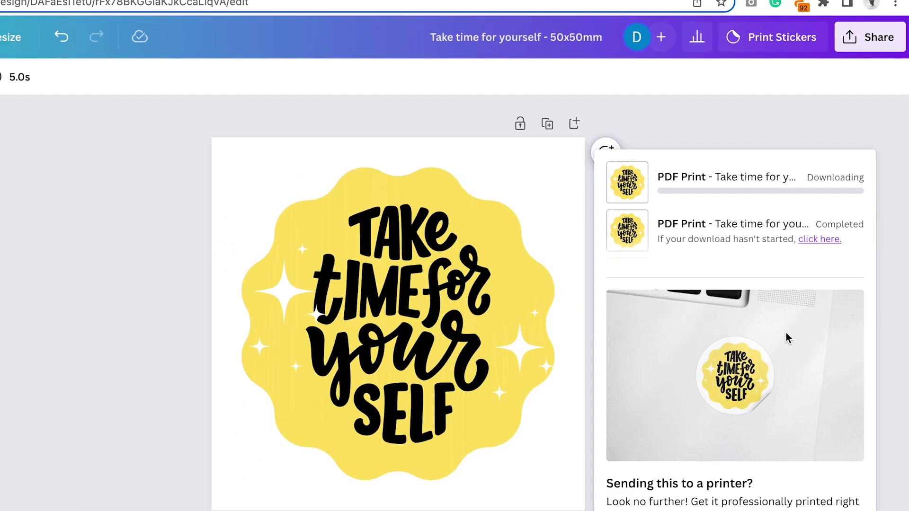
Confirm sharing is 'Anyone with the link' with 'Can edit', then copy the link.
{"action": "left_click", "coordinate": [864, 42]}
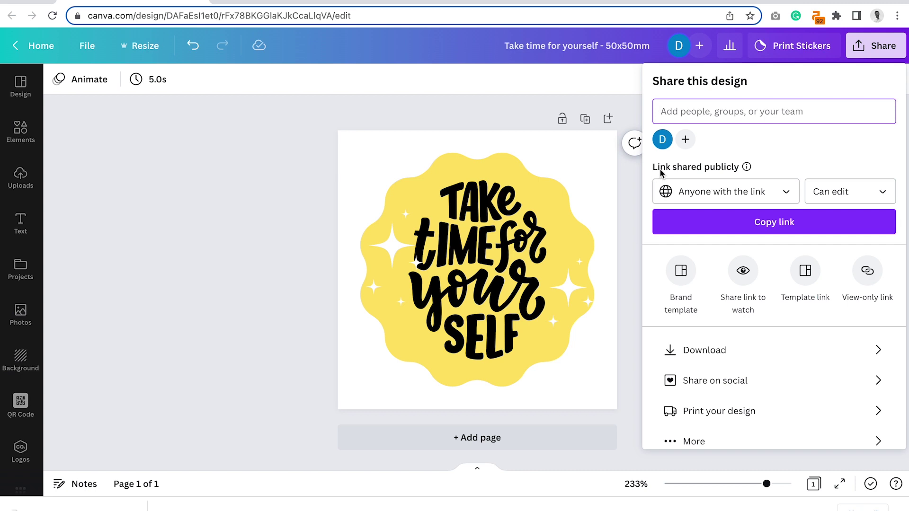
{"action": "left_click", "coordinate": [739, 196]}
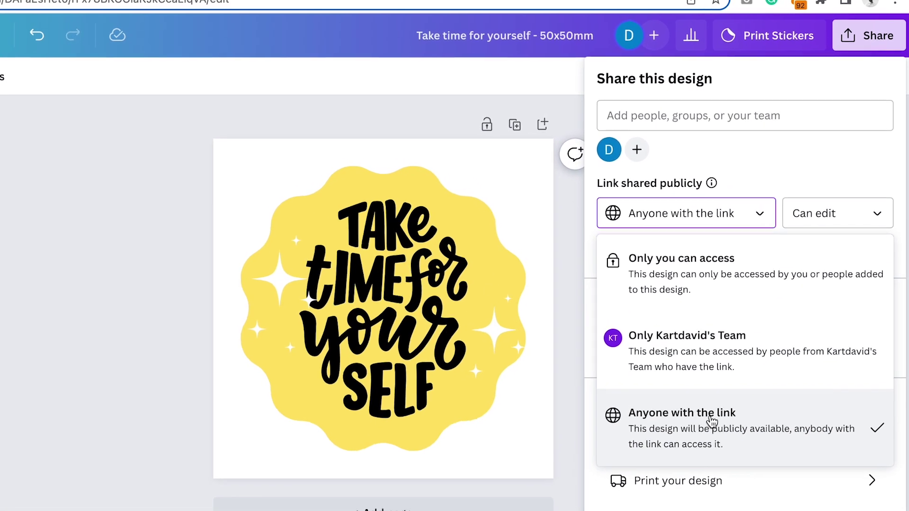
{"action": "left_click", "coordinate": [800, 214]}
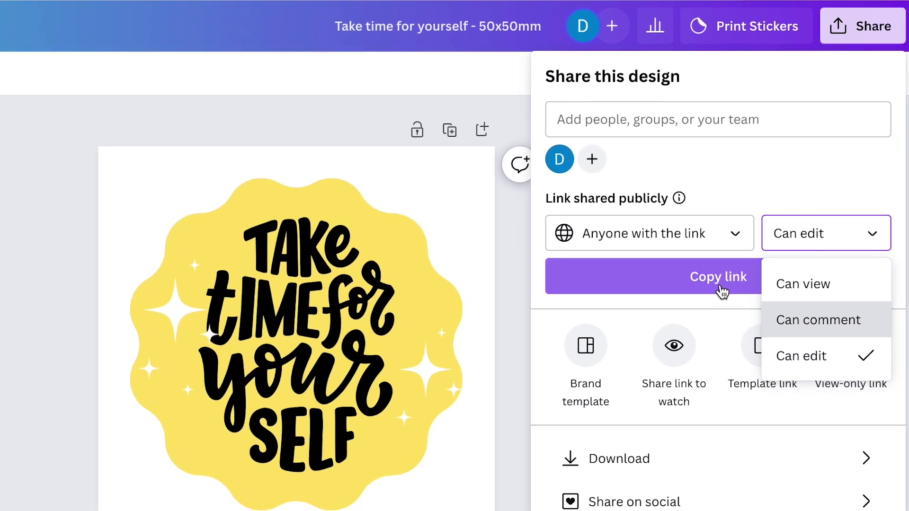
{"action": "left_click", "coordinate": [726, 274]}
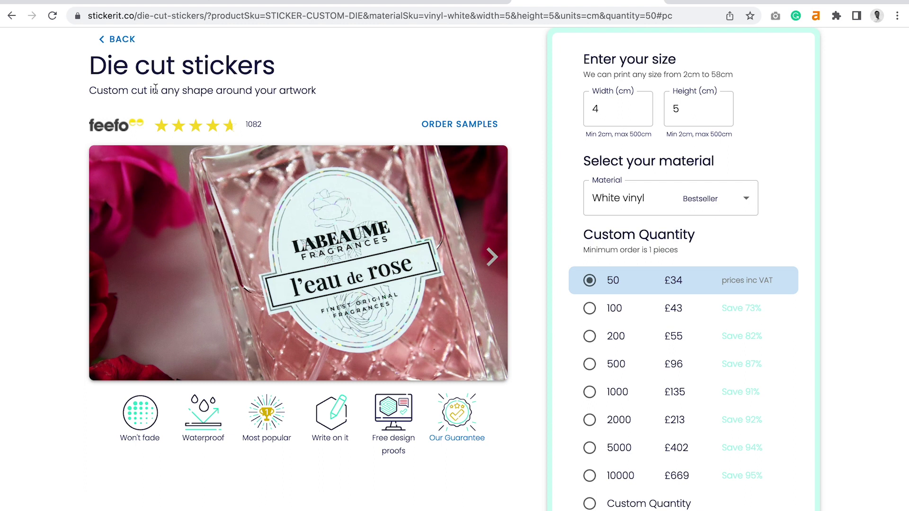
Set the sticker width to 5 cm, keep White vinyl, and continue with 50 for £36.
{"action": "left_click", "coordinate": [609, 114]}
{"action": "key", "text": "BackSpace"}
{"action": "type", "text": "5"}
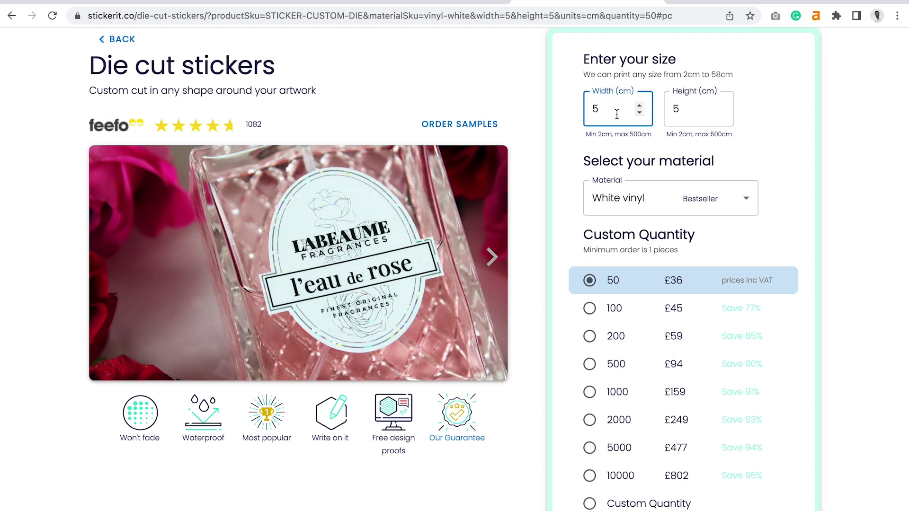
{"action": "left_click", "coordinate": [826, 174]}
{"action": "left_click", "coordinate": [722, 203]}
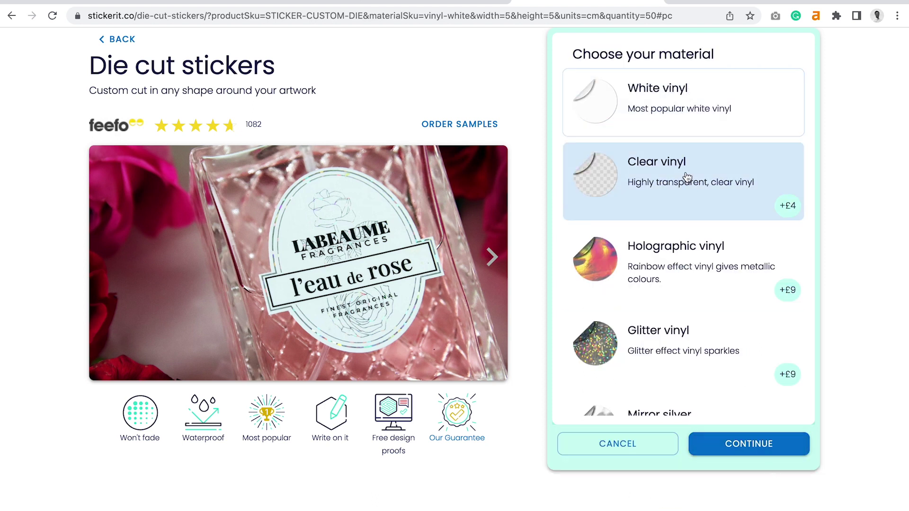
{"action": "left_click", "coordinate": [758, 447]}
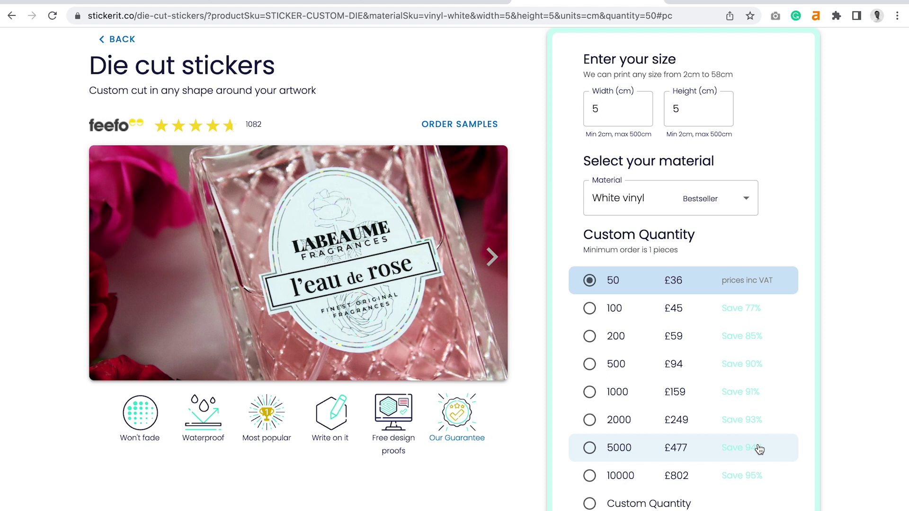
{"action": "scroll", "coordinate": [631, 348], "scroll_direction": "down", "scroll_amount": 2}
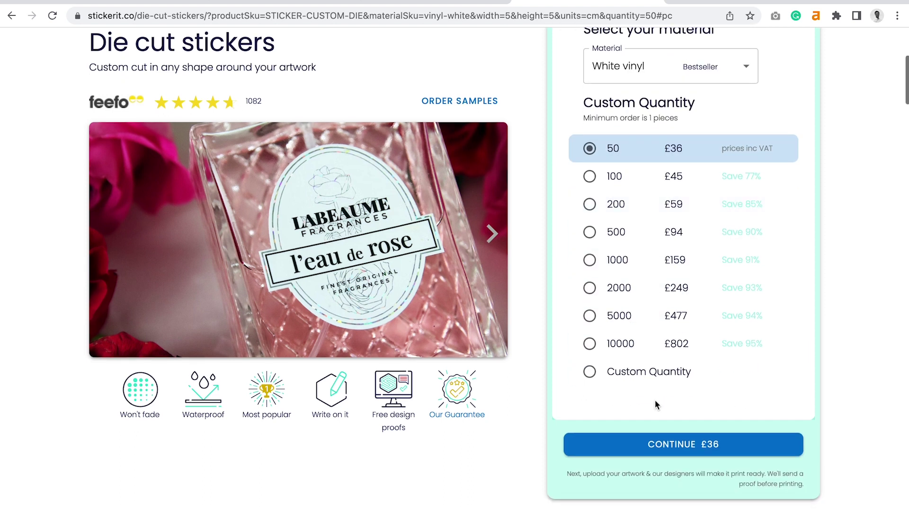
{"action": "left_click", "coordinate": [679, 448]}
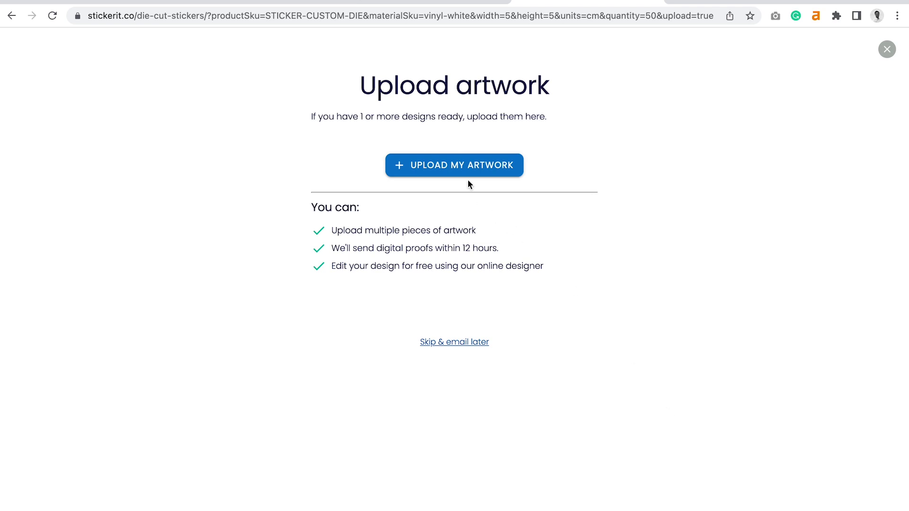
Skip the artwork upload and paste the Canva share link into the cart's proofing instructions.
{"action": "left_click", "coordinate": [456, 340]}
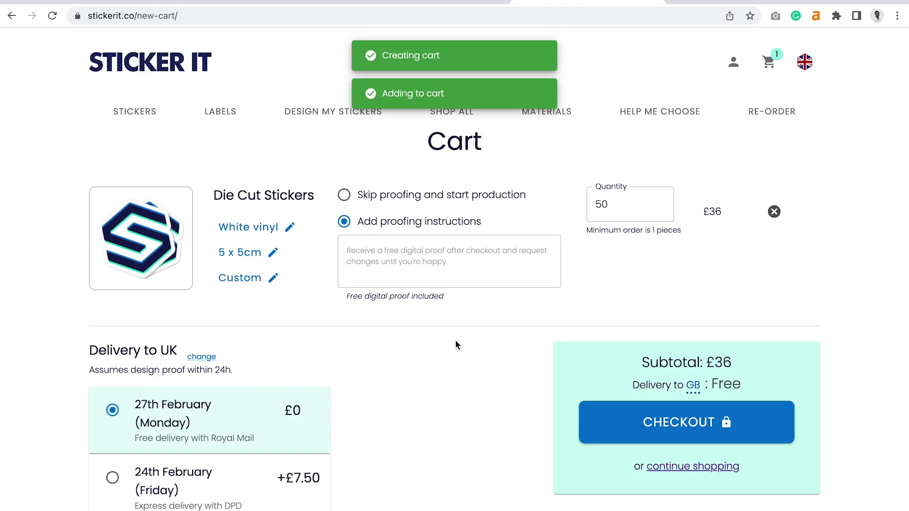
{"action": "left_click", "coordinate": [402, 265]}
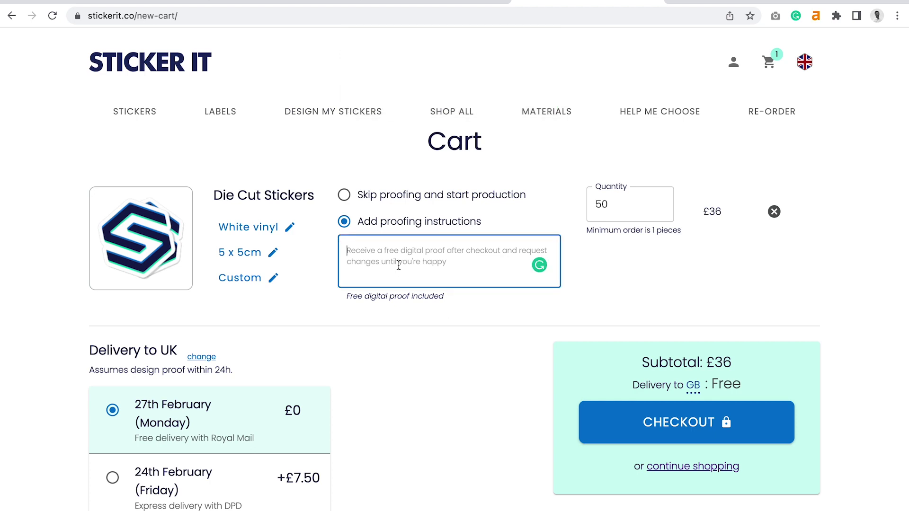
{"action": "key", "text": "ctrl+v"}
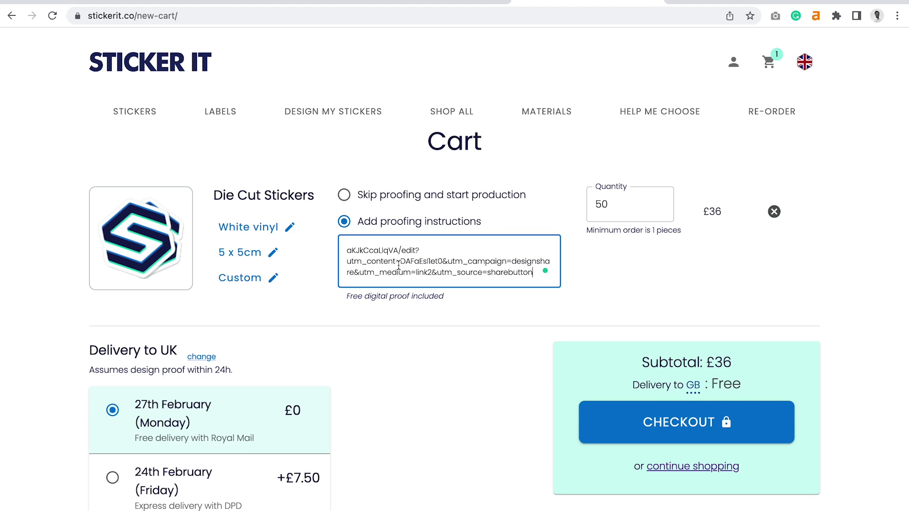
{"action": "scroll", "coordinate": [399, 266], "scroll_direction": "down", "scroll_amount": 1}
{"action": "left_click", "coordinate": [429, 361]}
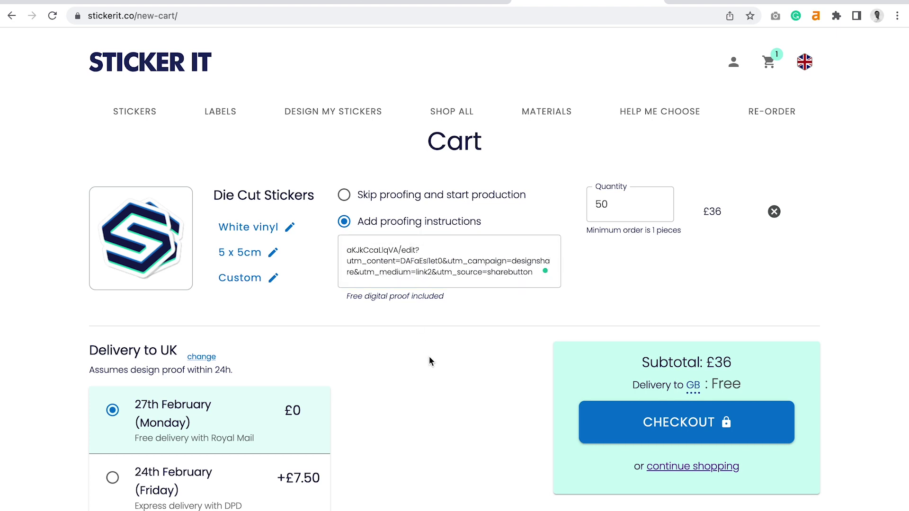